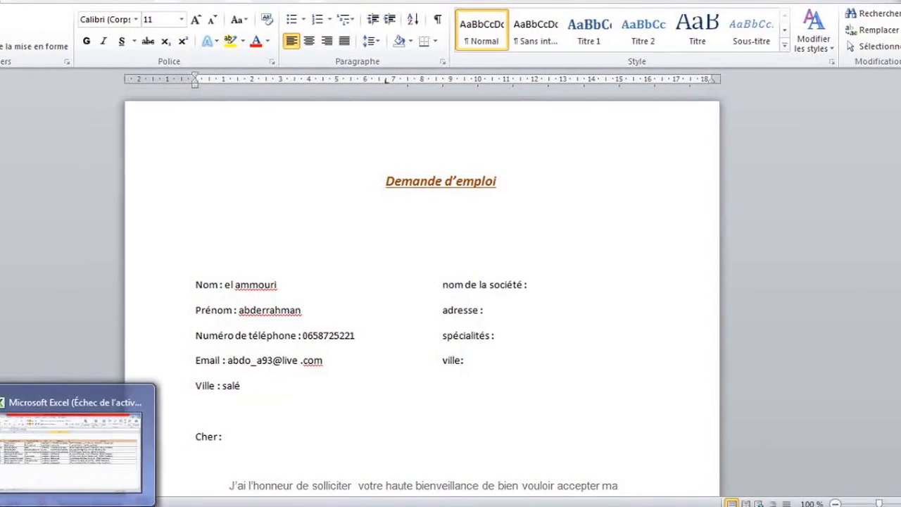
- Check the company data source, return to the job application letter in Word and start a Lettres mail merge
left_click(65, 503)
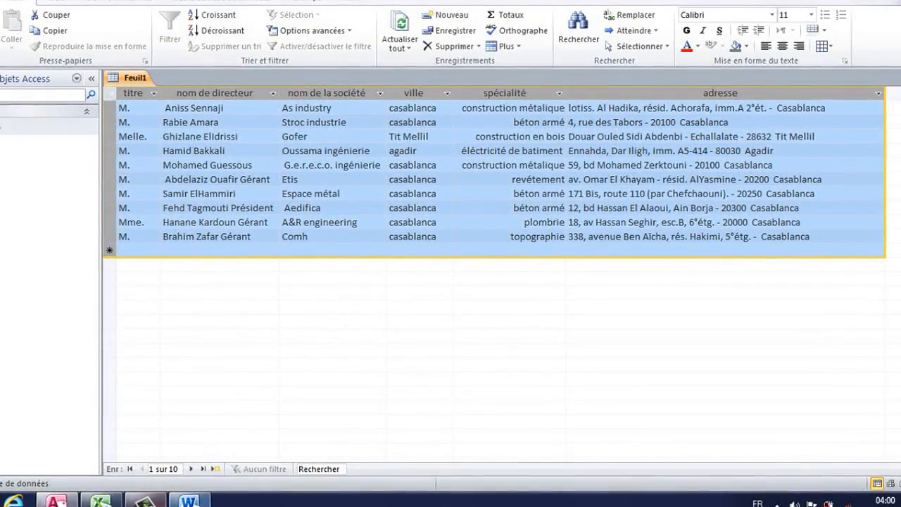
left_click(187, 501)
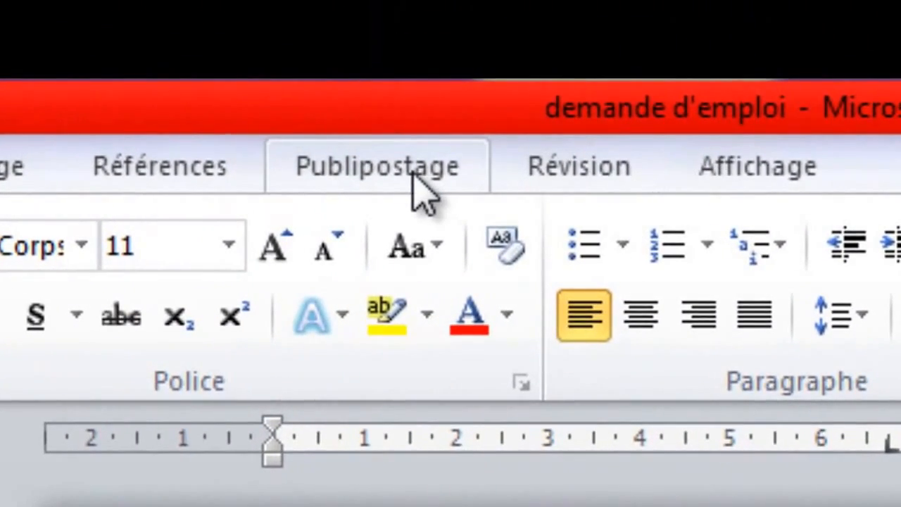
left_click(415, 176)
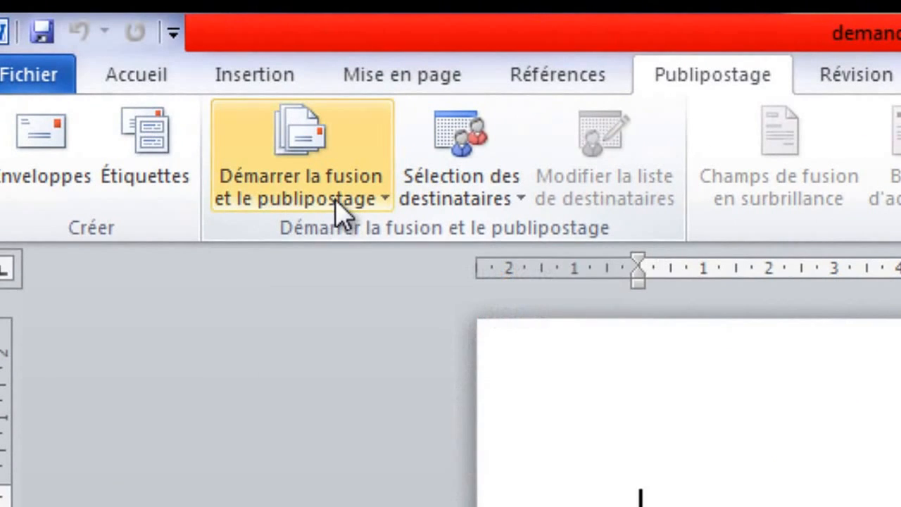
left_click(345, 213)
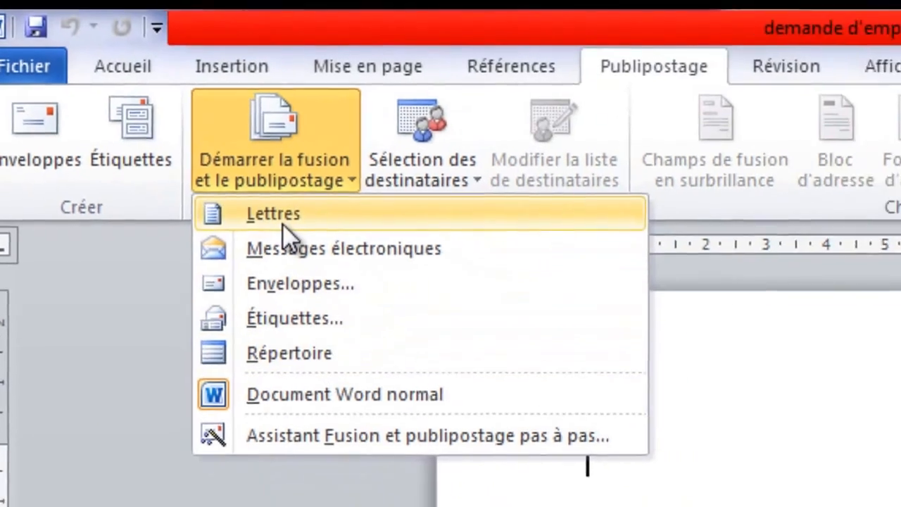
left_click(317, 236)
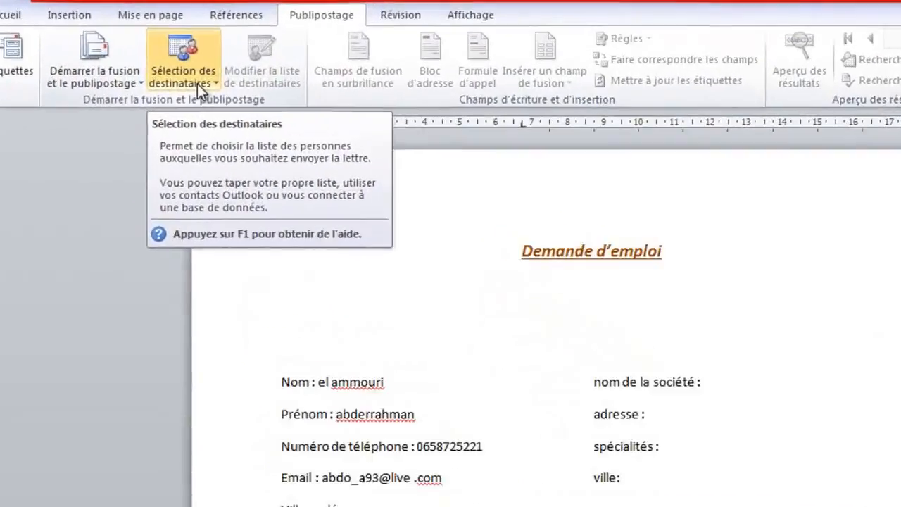
- Start a new recipient list and remove the Adresse Ligne 2 field from its columns
left_click(185, 62)
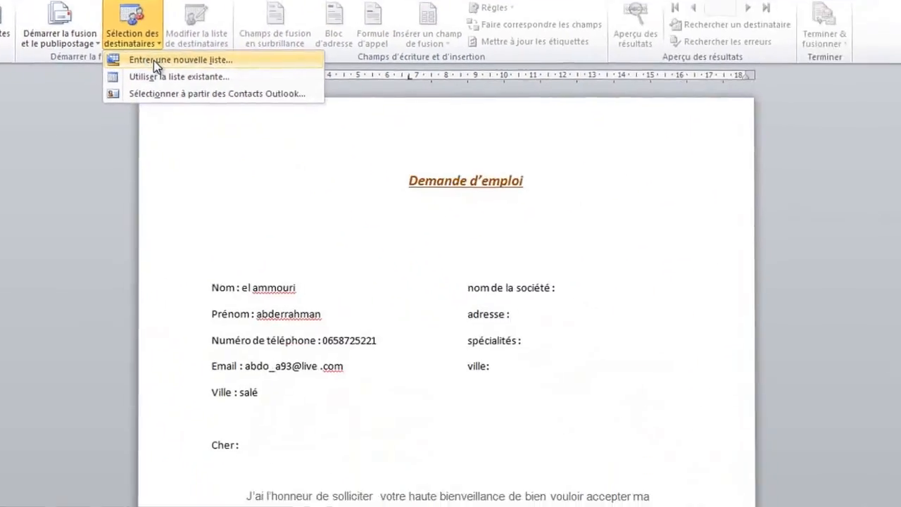
left_click(153, 61)
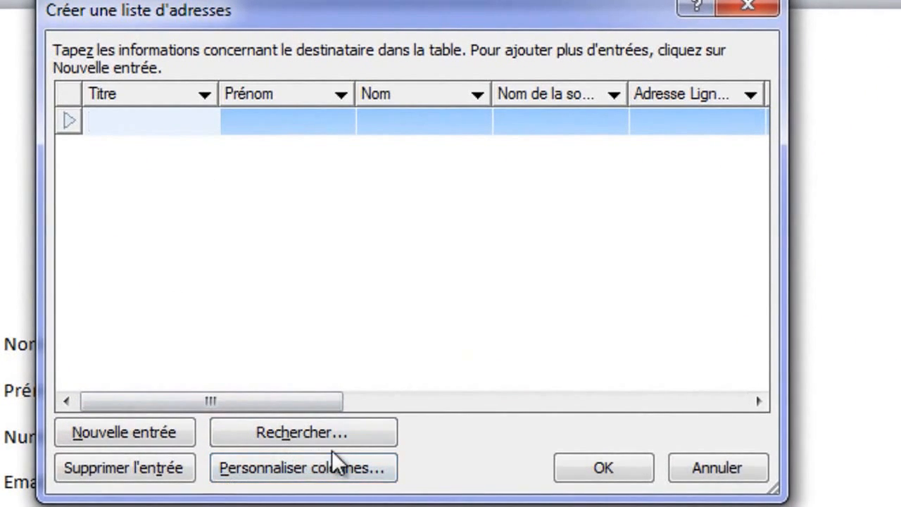
left_click(295, 463)
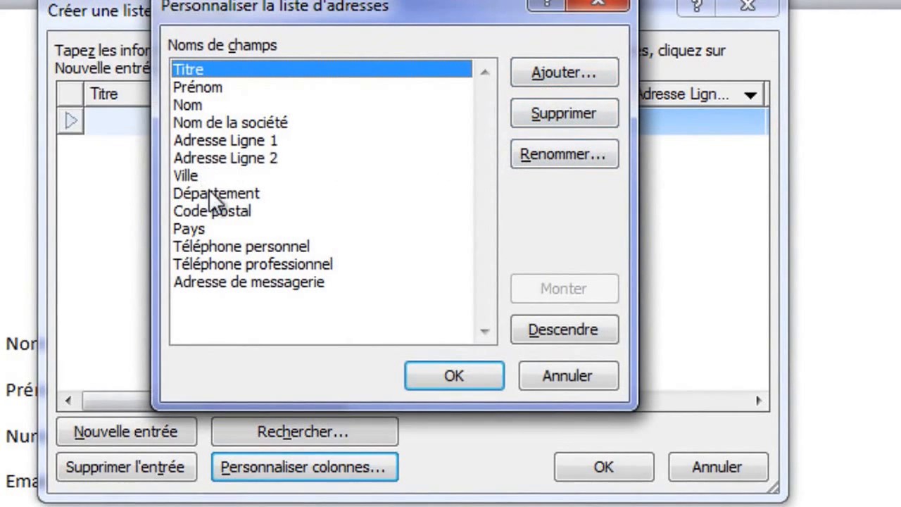
left_click(228, 157)
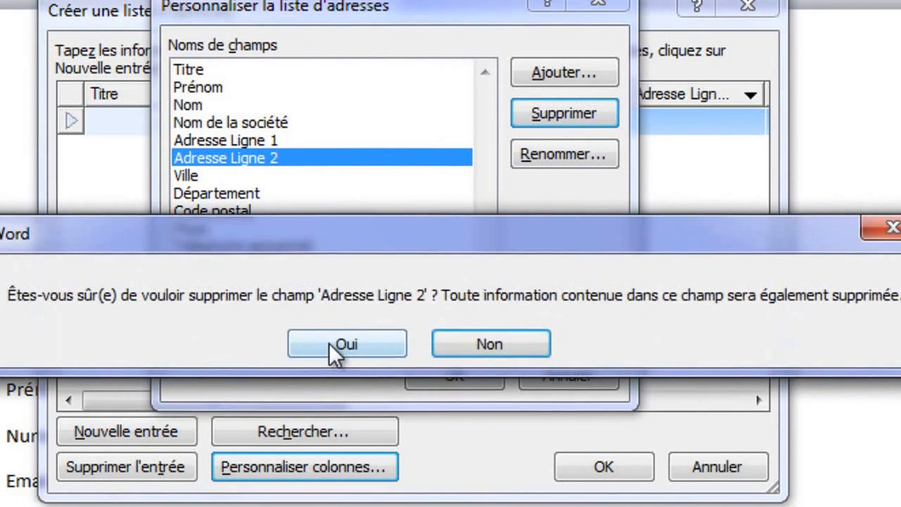
left_click(331, 342)
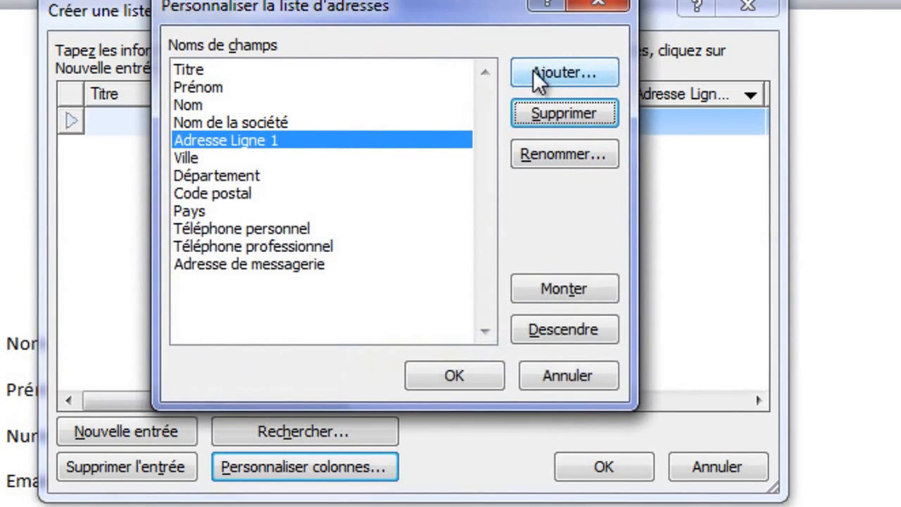
- Add a field named gc2 to the new list's columns and cancel creating the list
left_click(552, 73)
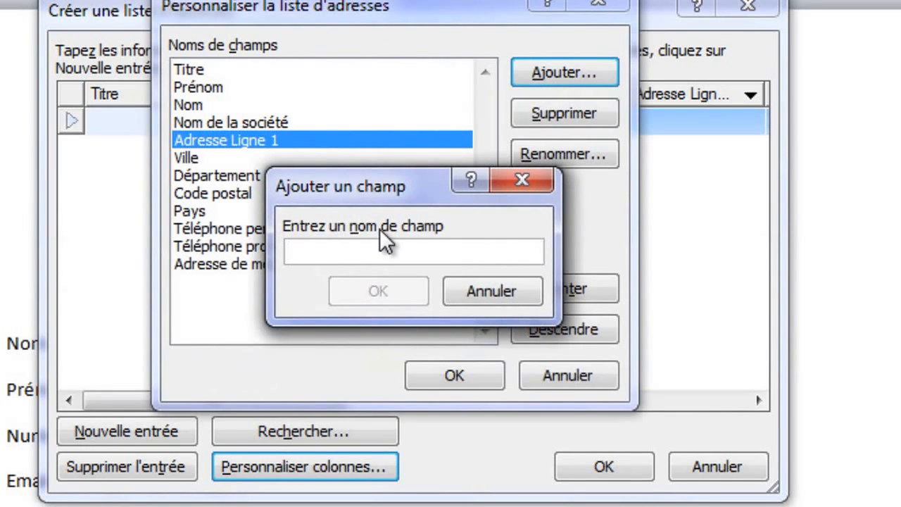
type("gc")
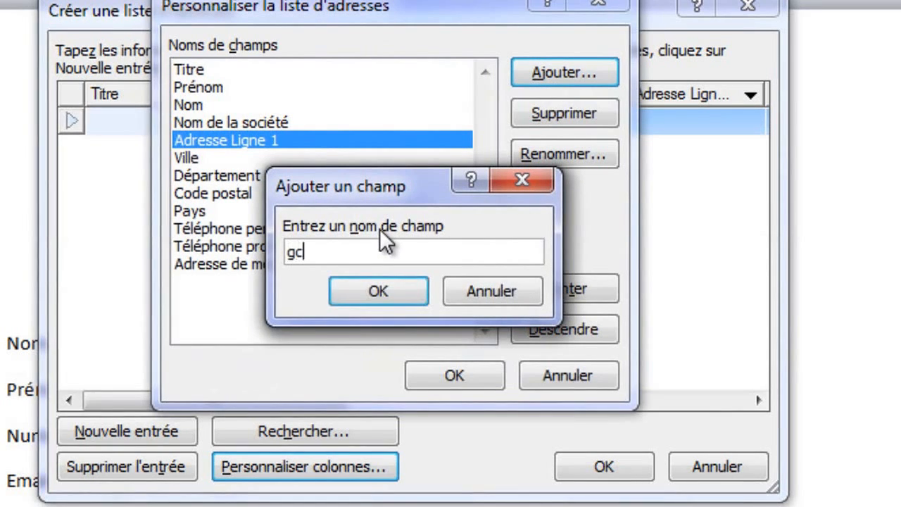
type("2")
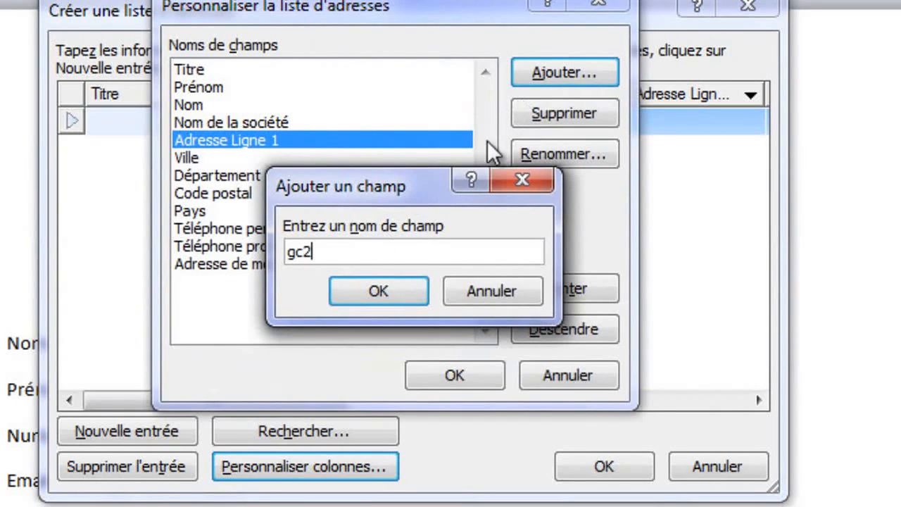
left_click(394, 296)
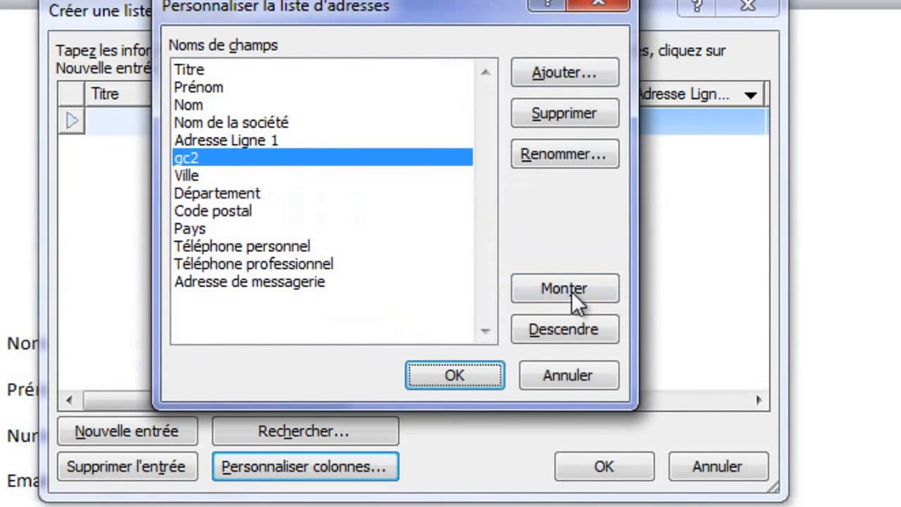
left_click(435, 378)
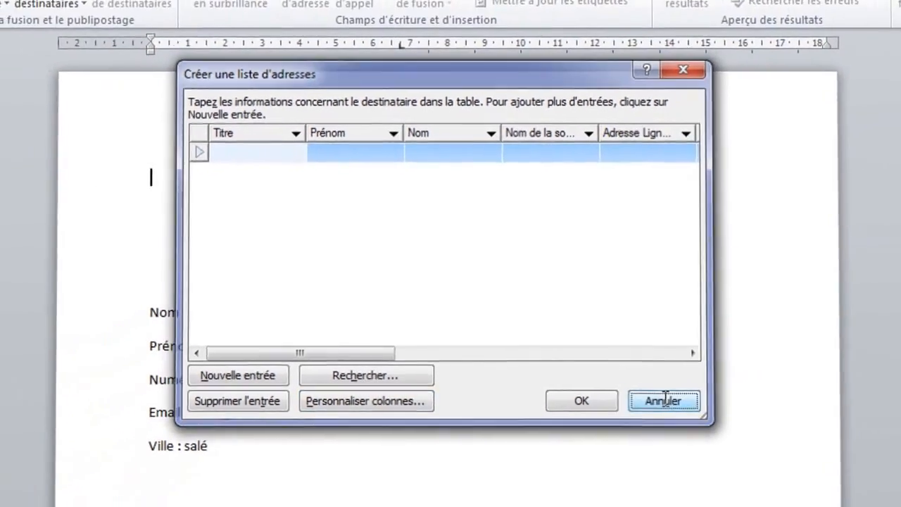
left_click(722, 462)
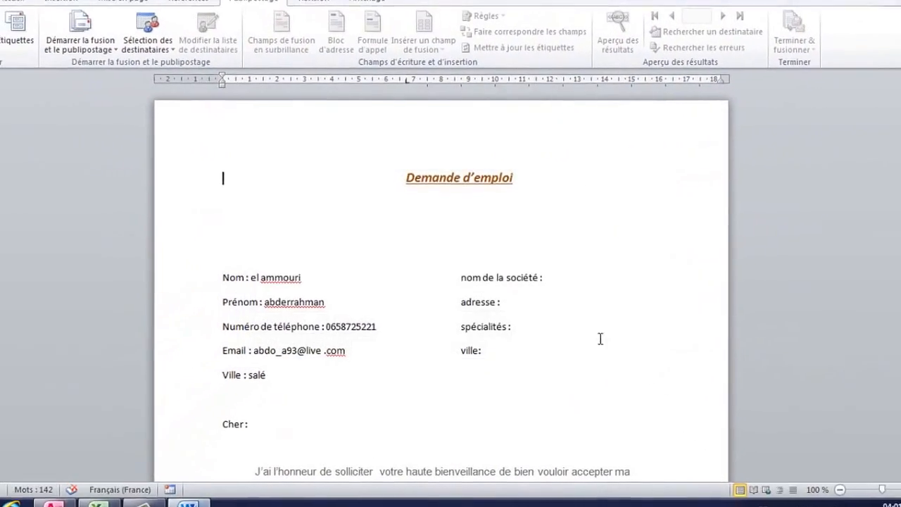
- Use the existing Excel workbook BD pour publipostages from the Bureau folder as the recipient list
left_click(174, 51)
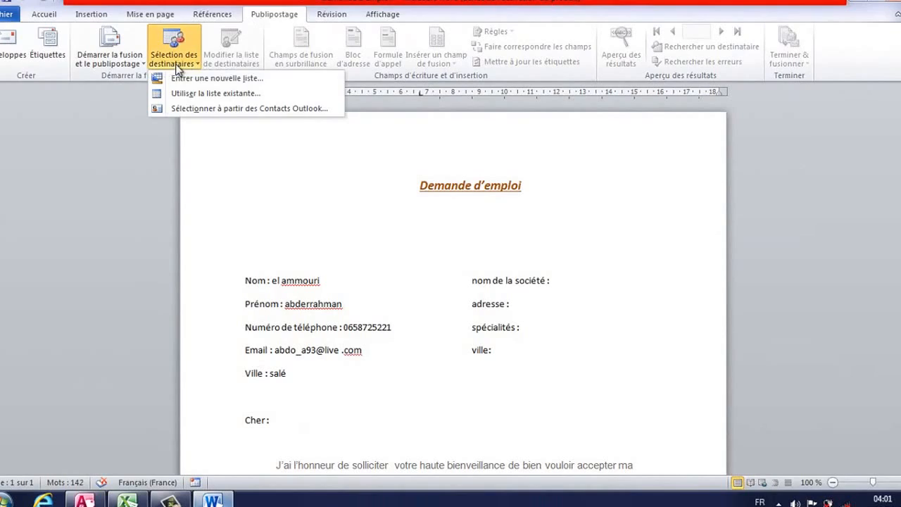
left_click(190, 95)
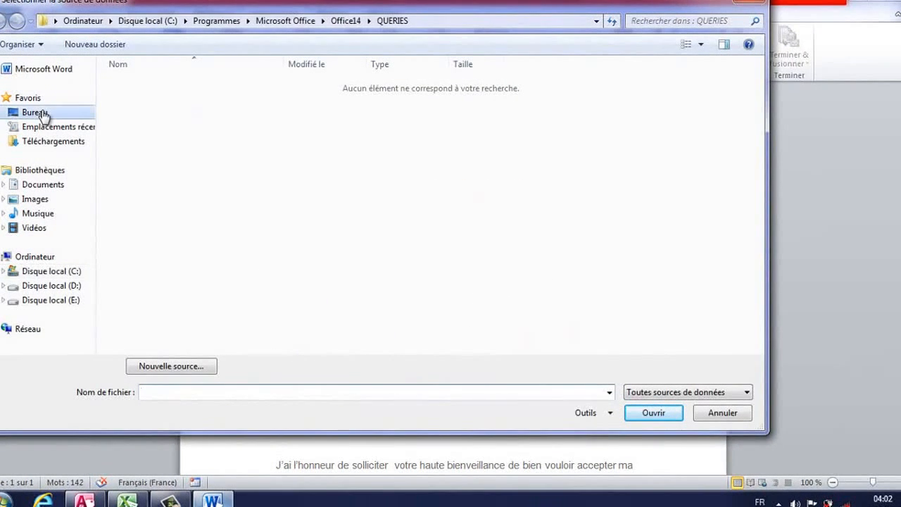
left_click(41, 116)
left_click(508, 116)
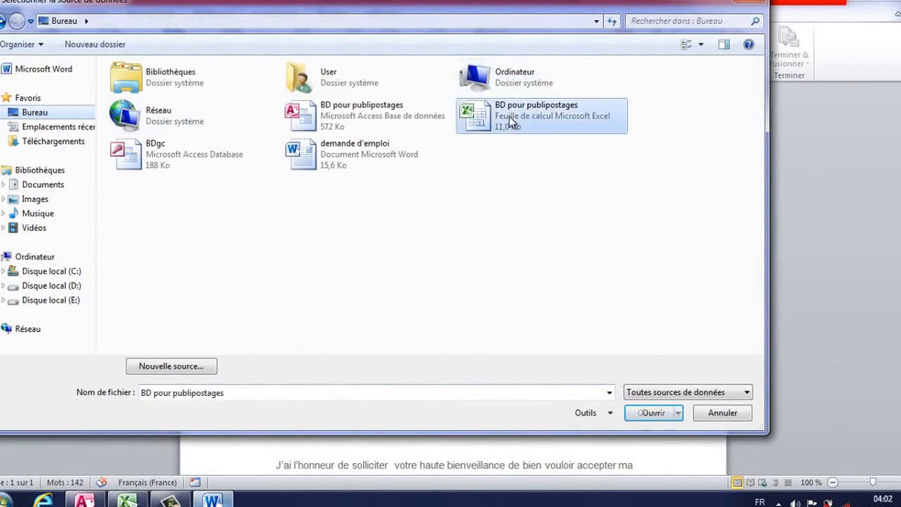
left_click(650, 415)
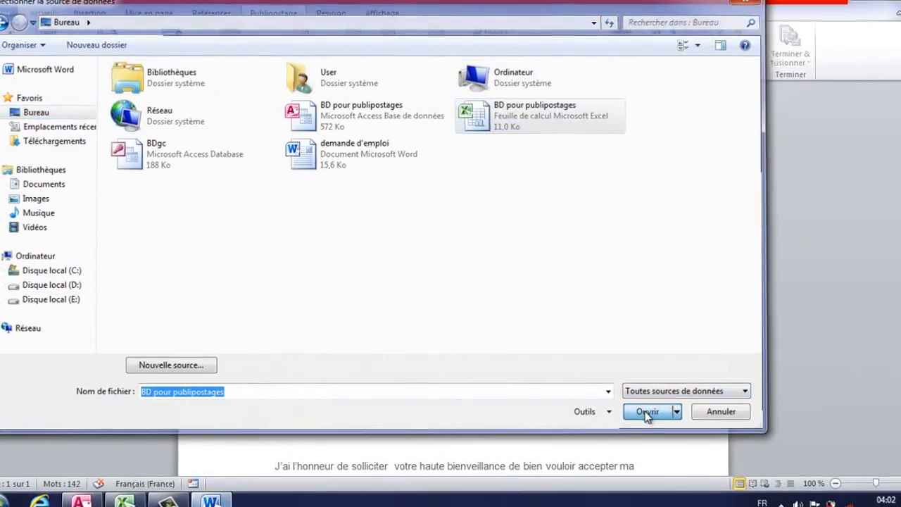
left_click(539, 293)
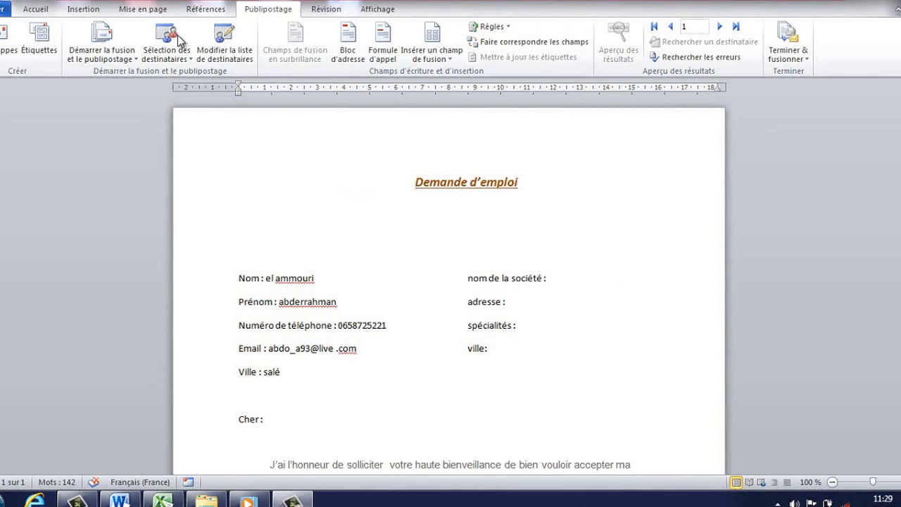
- Open the recipient list for editing, exclude the second, fifth and seventh recipients, and reselect all recipients
left_click(232, 55)
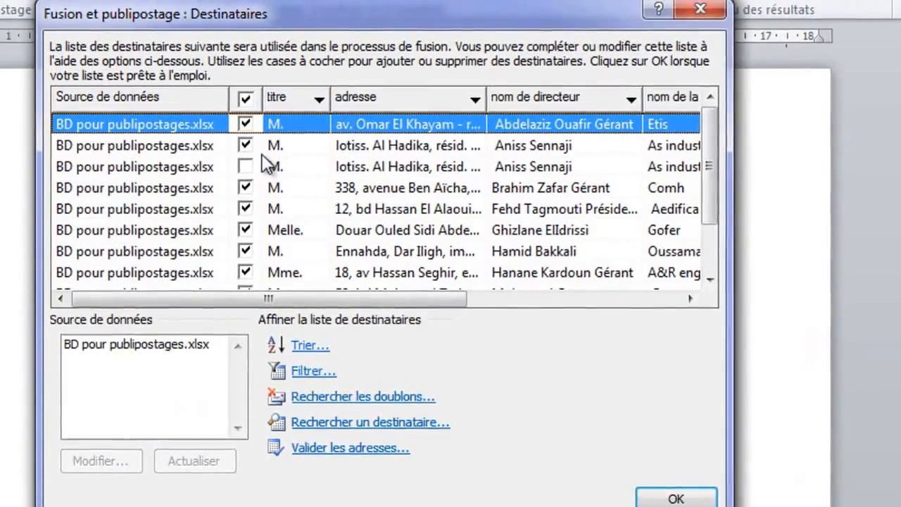
left_click(248, 144)
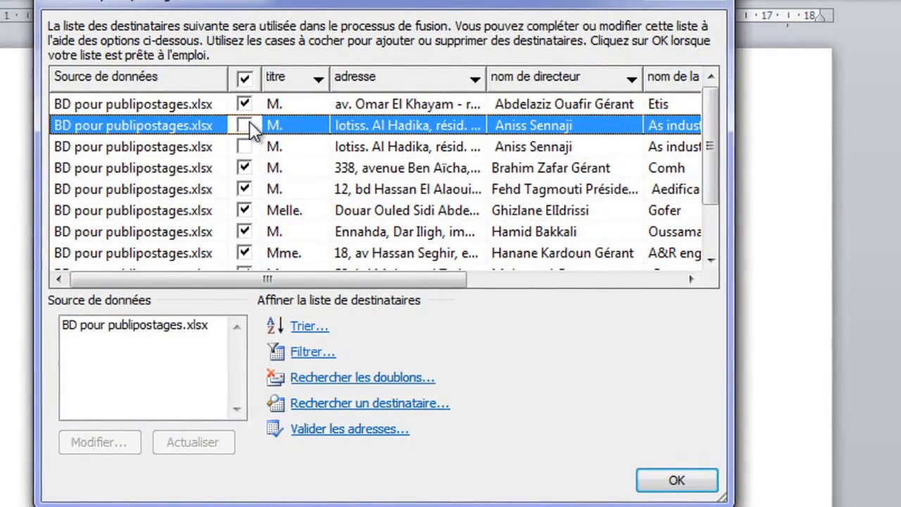
left_click(244, 188)
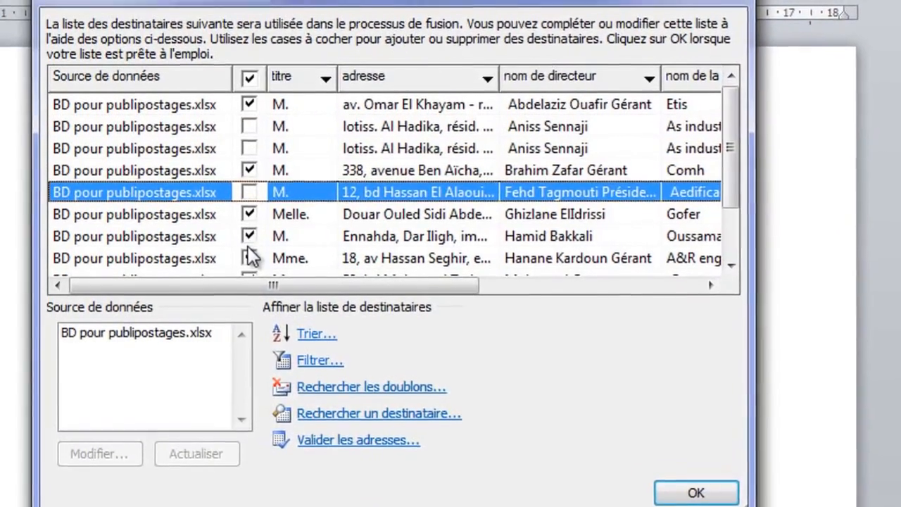
left_click(246, 230)
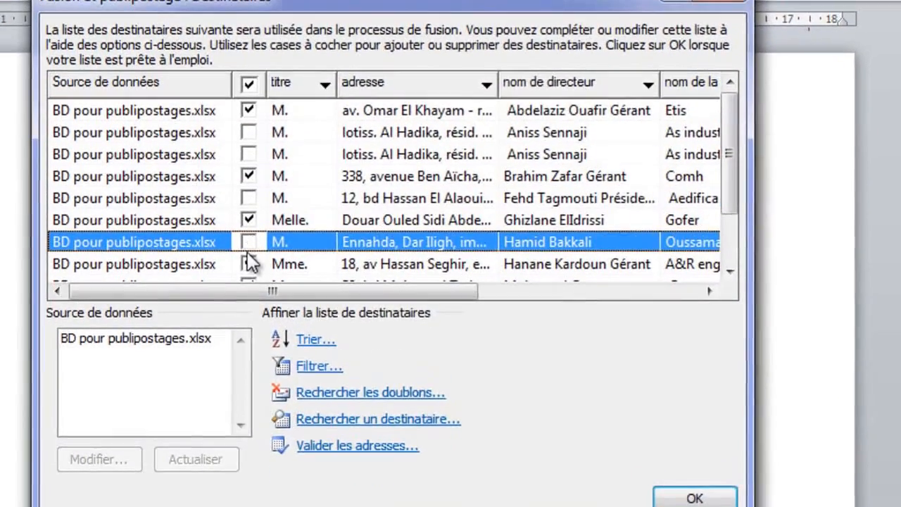
left_click(247, 86)
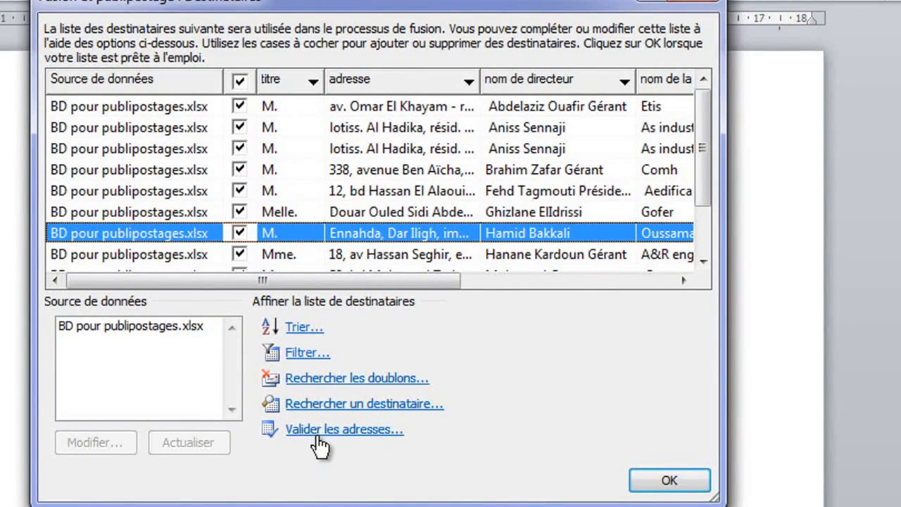
- Search all fields of the recipient list for a director by first name and close the search
left_click(339, 404)
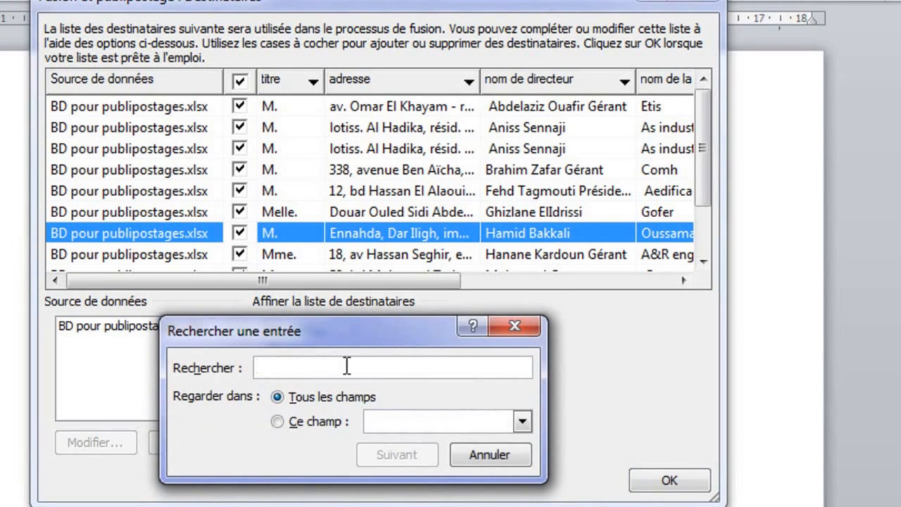
type("samir")
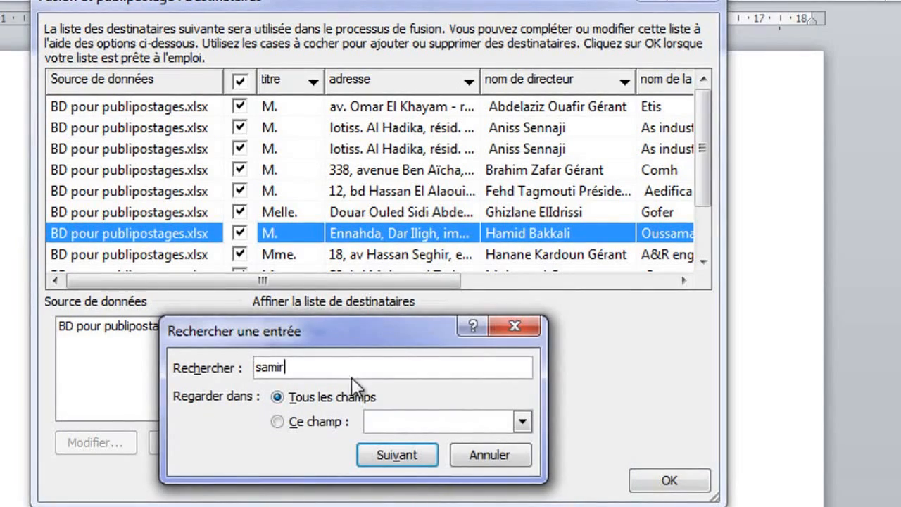
left_click(419, 453)
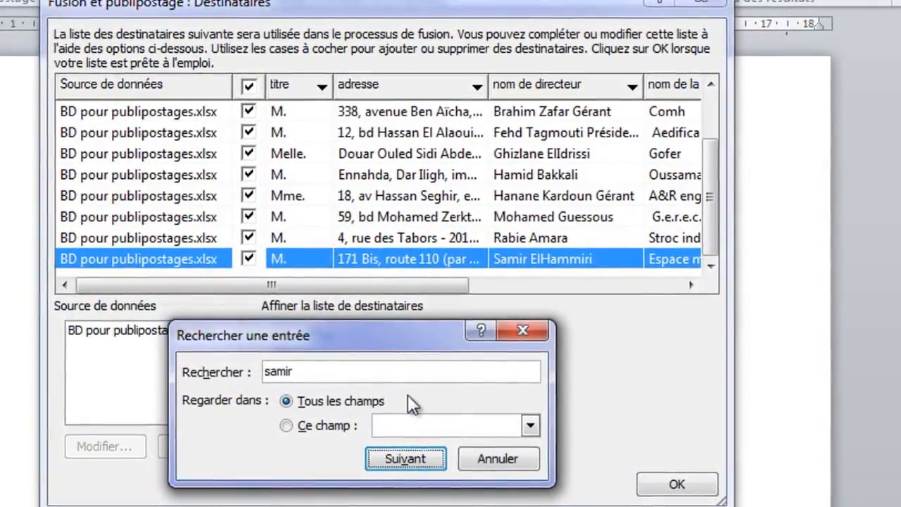
left_click(485, 459)
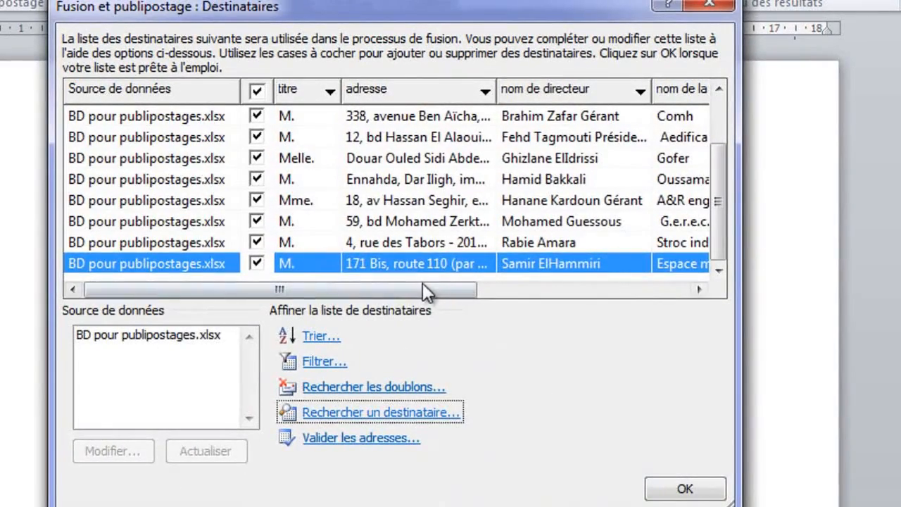
left_click_drag(420, 287, 382, 320)
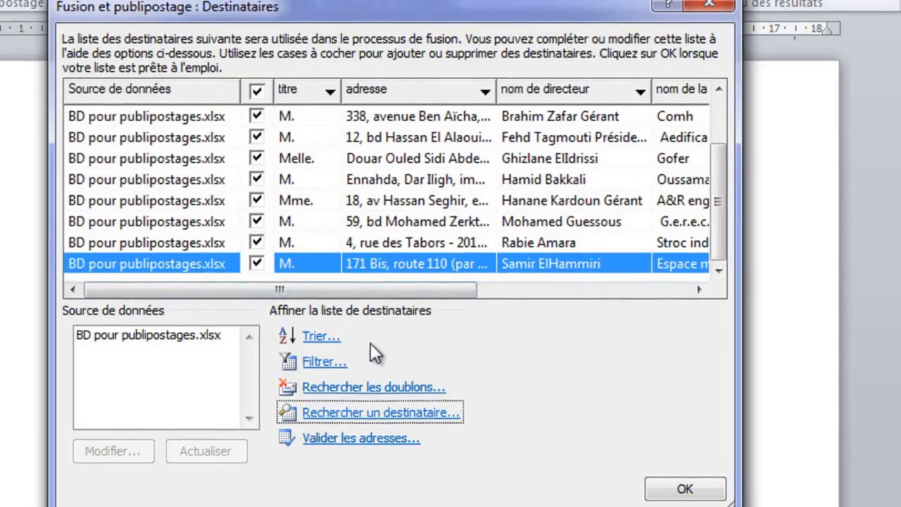
- Check the recipients for duplicates, exclude the second As industry entry and accept the recipient list
left_click(362, 390)
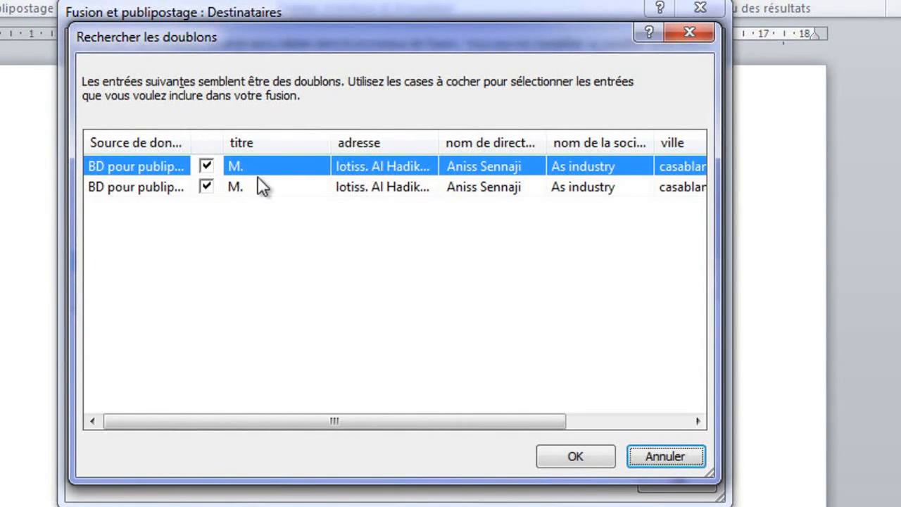
left_click(207, 186)
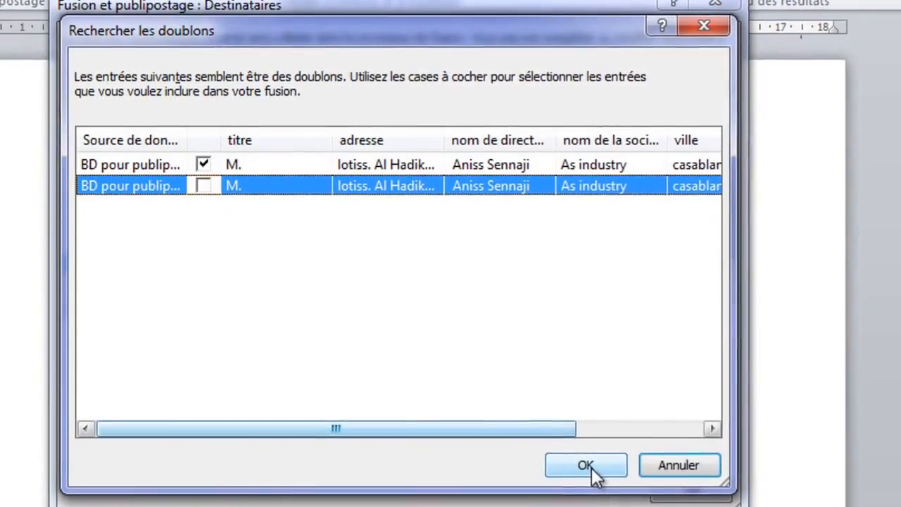
left_click(588, 468)
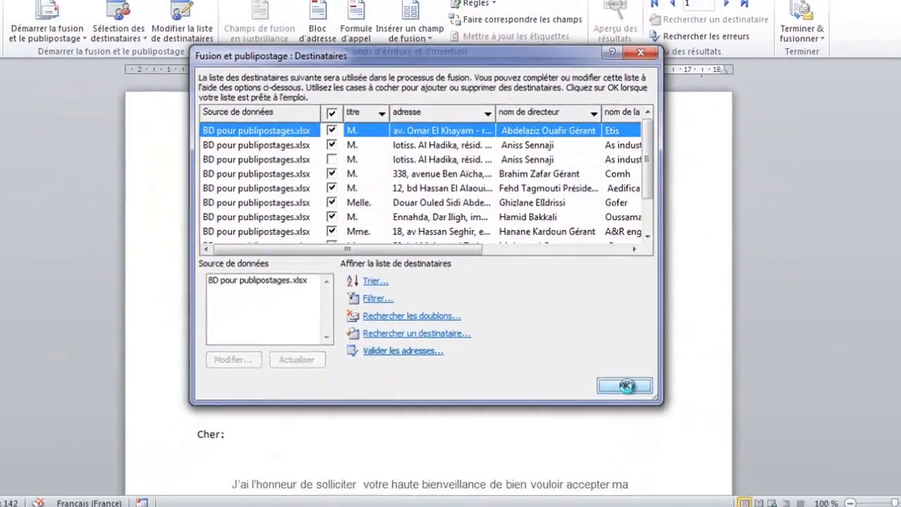
left_click(697, 497)
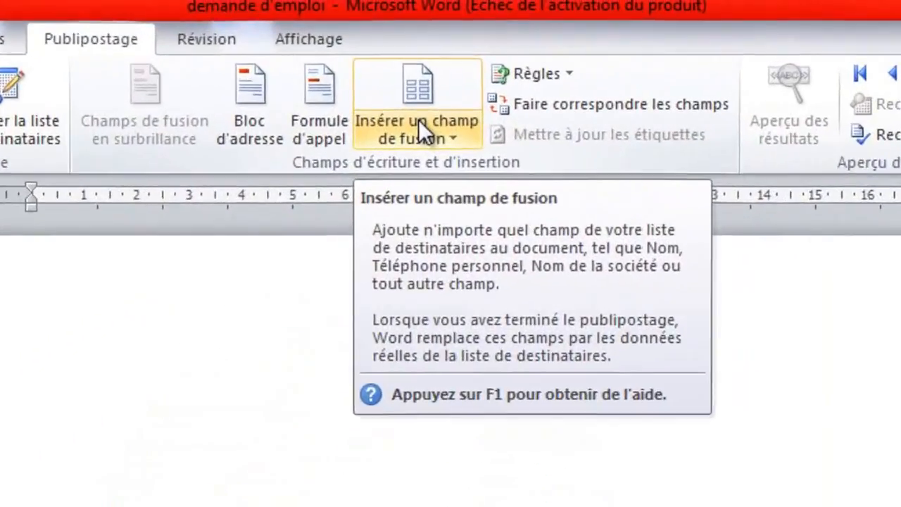
- Insert the merge field nom_de_la_société_ after "nom de la société :" and the field adresse after "adresse :"
left_click(439, 61)
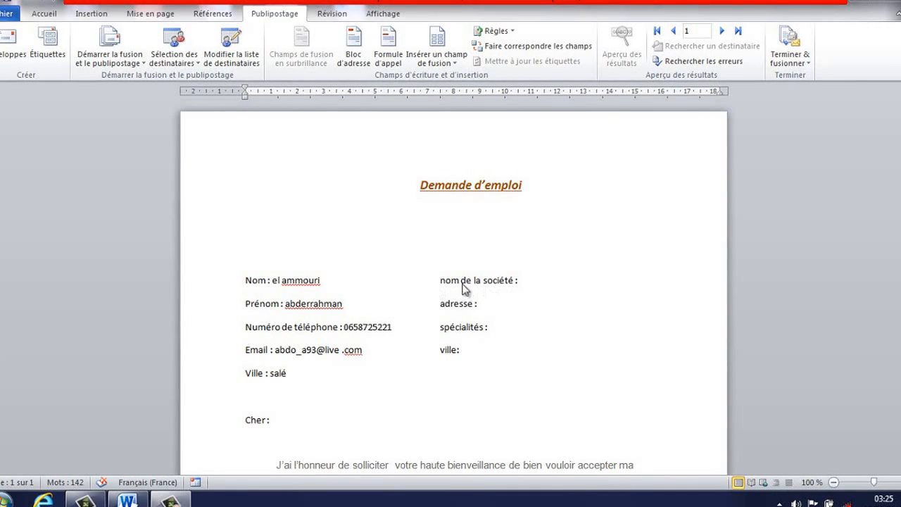
left_click(519, 280)
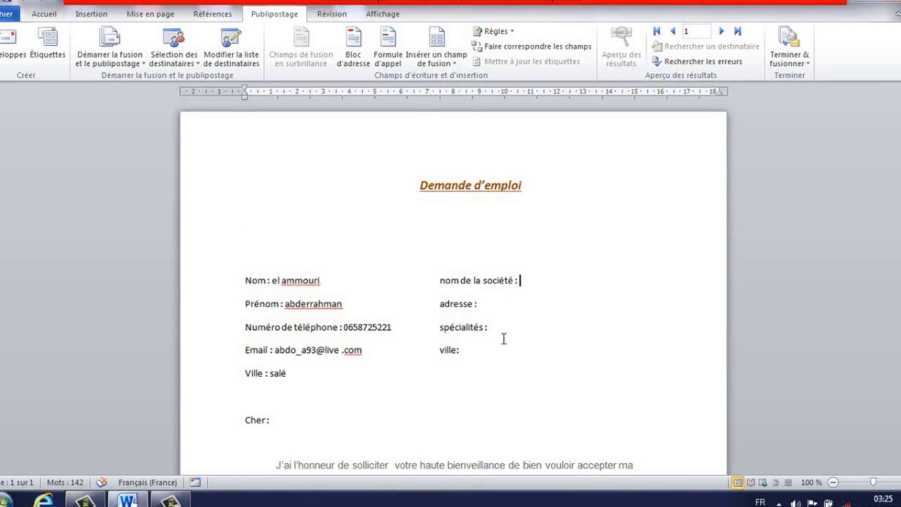
left_click(451, 63)
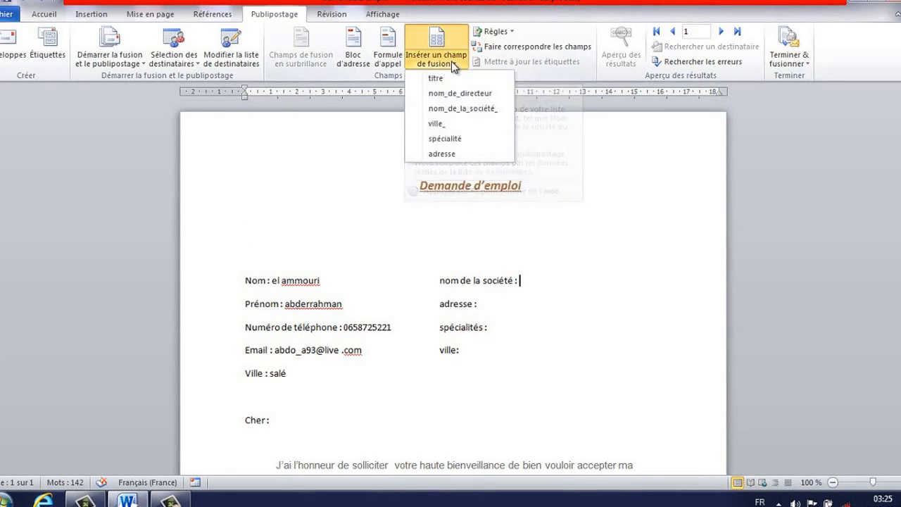
left_click(482, 111)
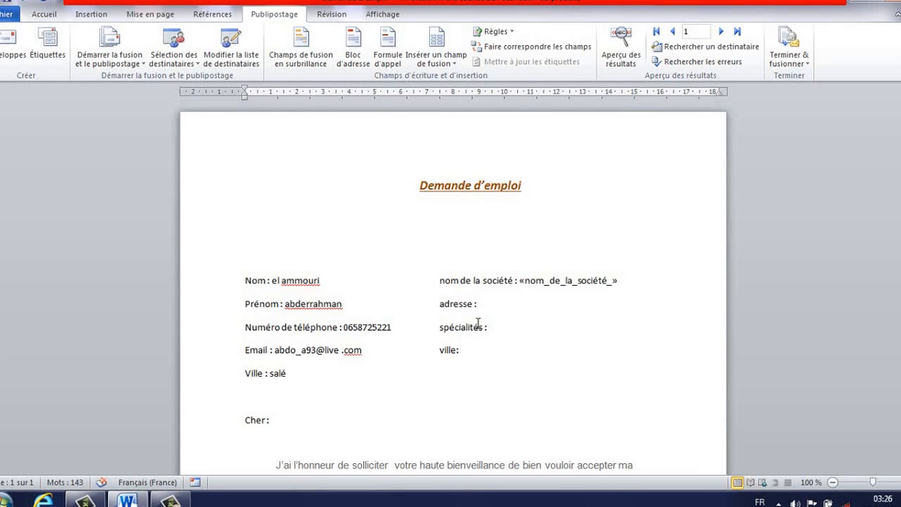
left_click(446, 63)
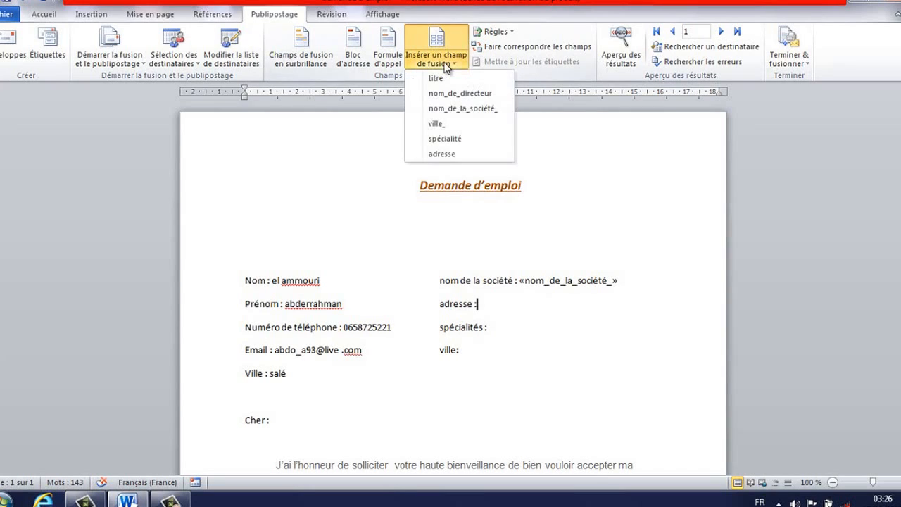
left_click(444, 154)
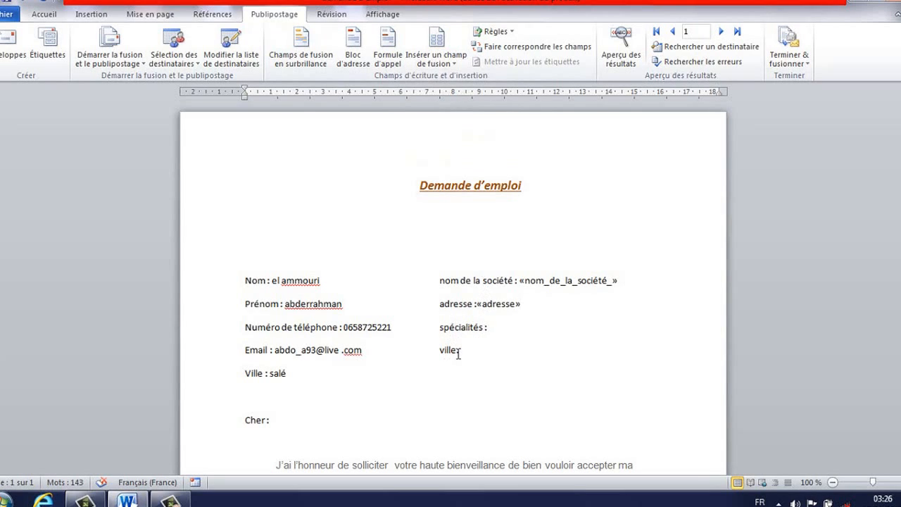
- Insert the merge field spécialité after "spécialités :" and the field ville_ after "ville:"
left_click(486, 326)
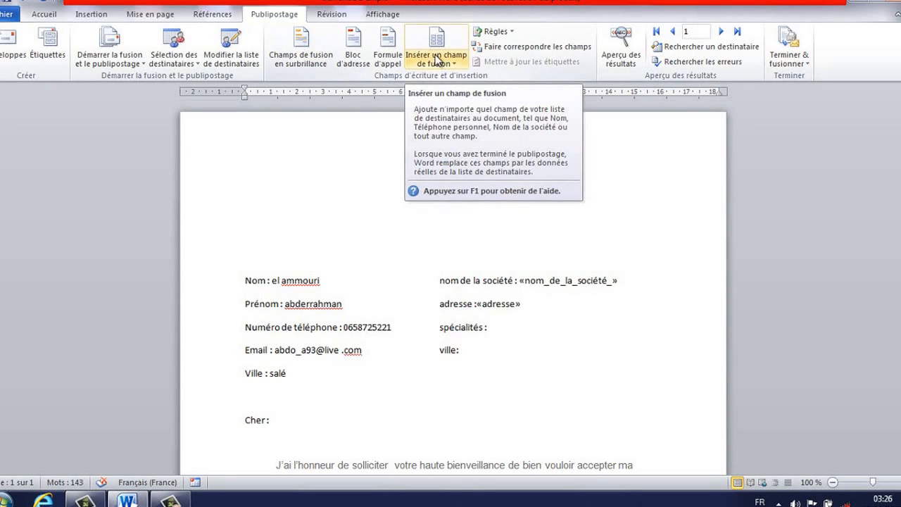
left_click(437, 60)
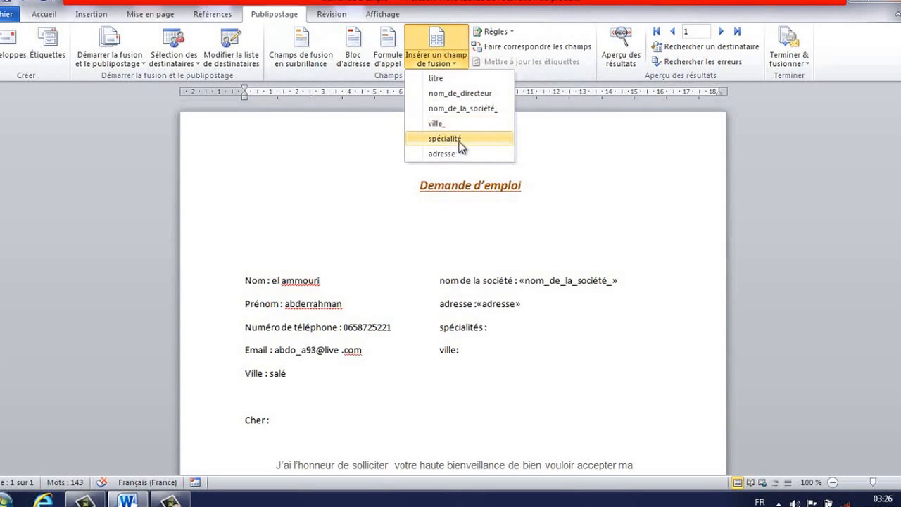
left_click(475, 144)
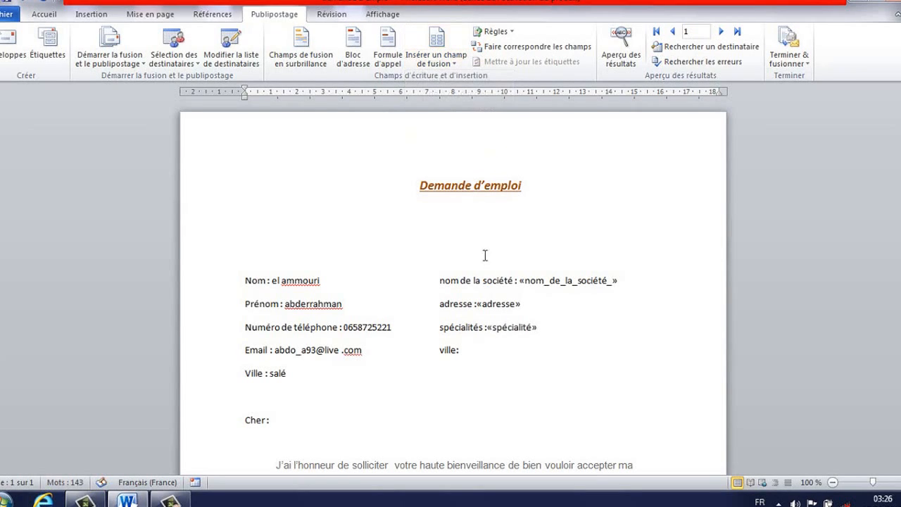
left_click(460, 349)
left_click(446, 70)
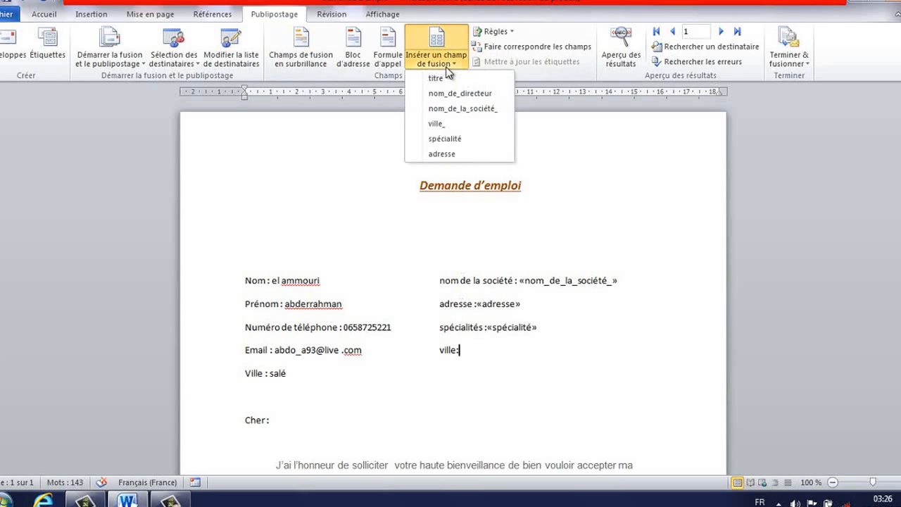
left_click(456, 125)
- Insert the merge field nom_de_la_société_ after "au sein de votre société" in the letter's first paragraph
scroll(489, 244, "down", 2)
scroll(503, 253, "down", 4)
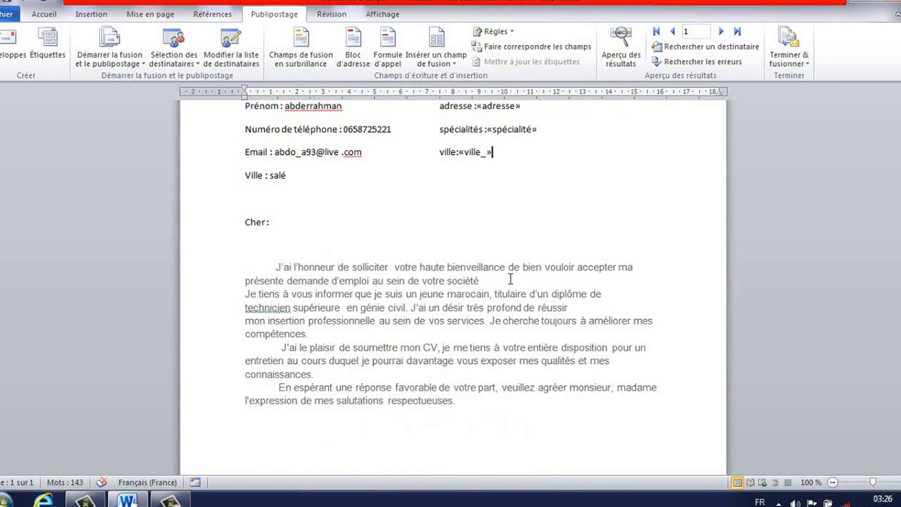
left_click(495, 280)
left_click(448, 62)
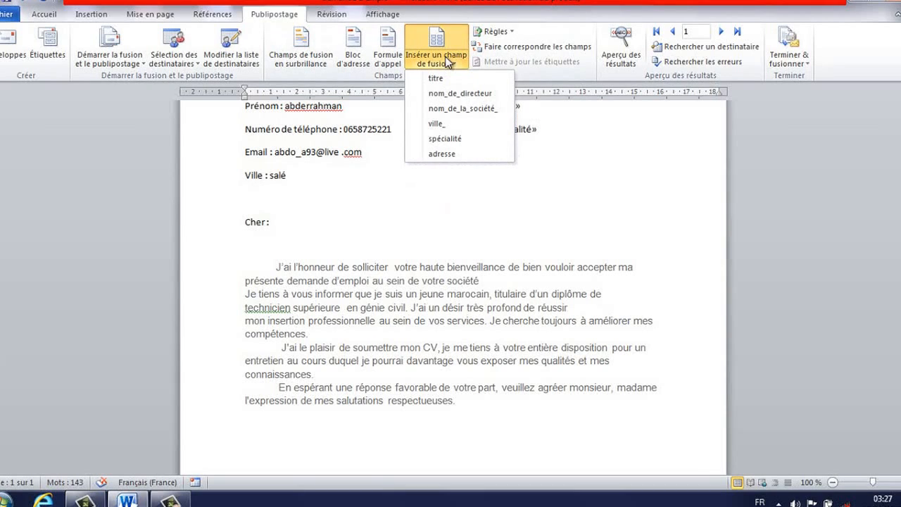
left_click(461, 109)
- Insert the merge fields titre and nom_de_directeur, separated by a space, after the greeting "Cher :"
scroll(504, 284, "up", 3)
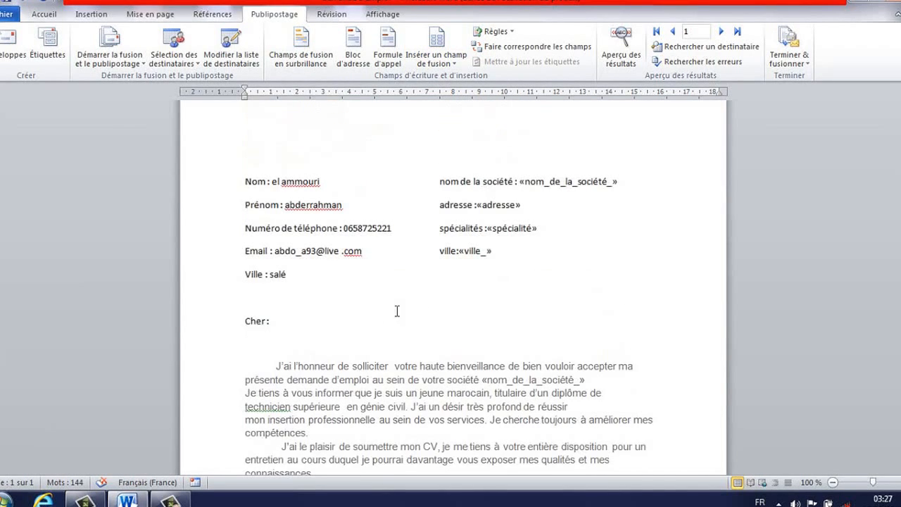
left_click(282, 322)
left_click(444, 62)
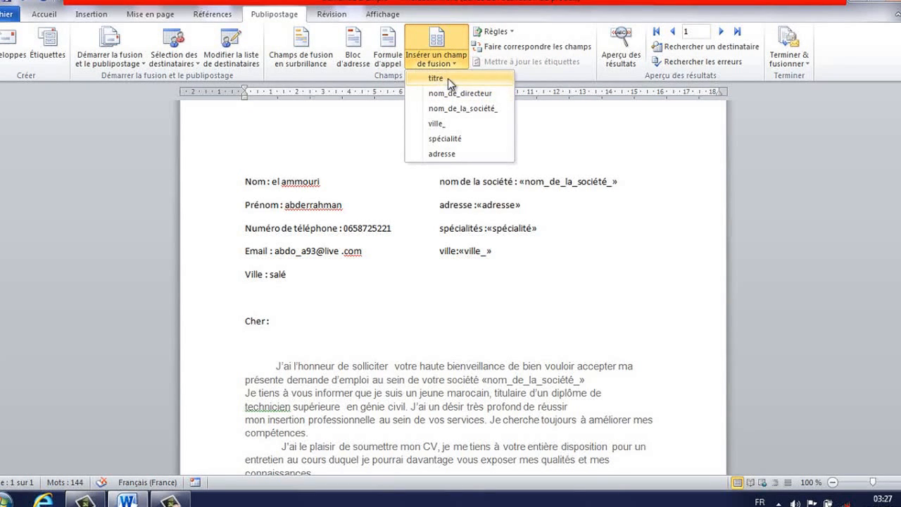
left_click(450, 78)
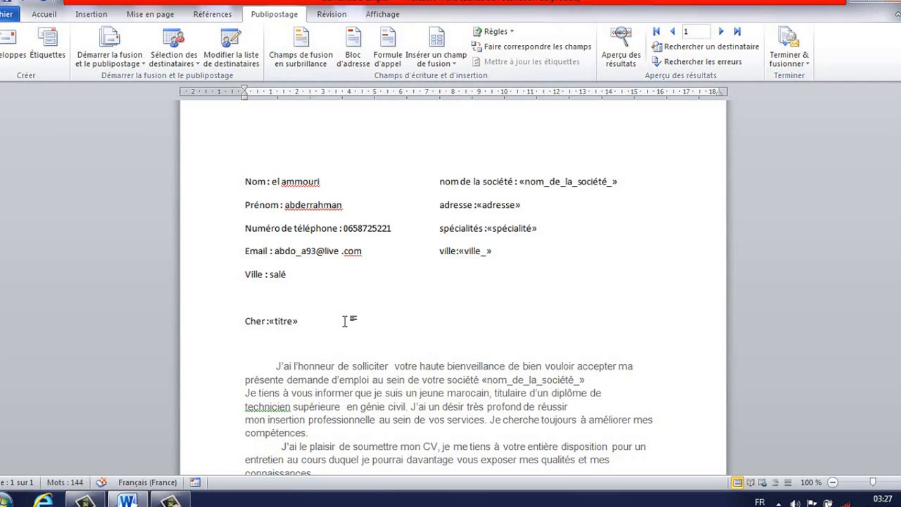
left_click(444, 63)
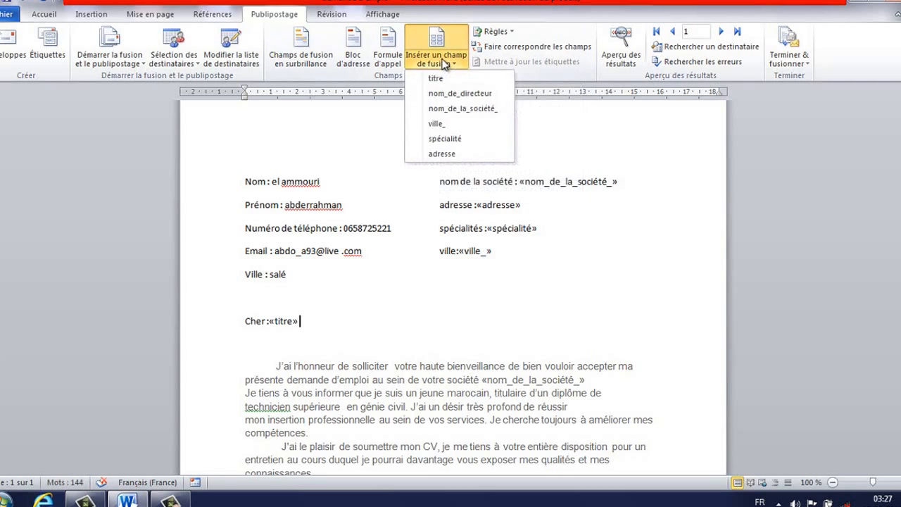
left_click(463, 96)
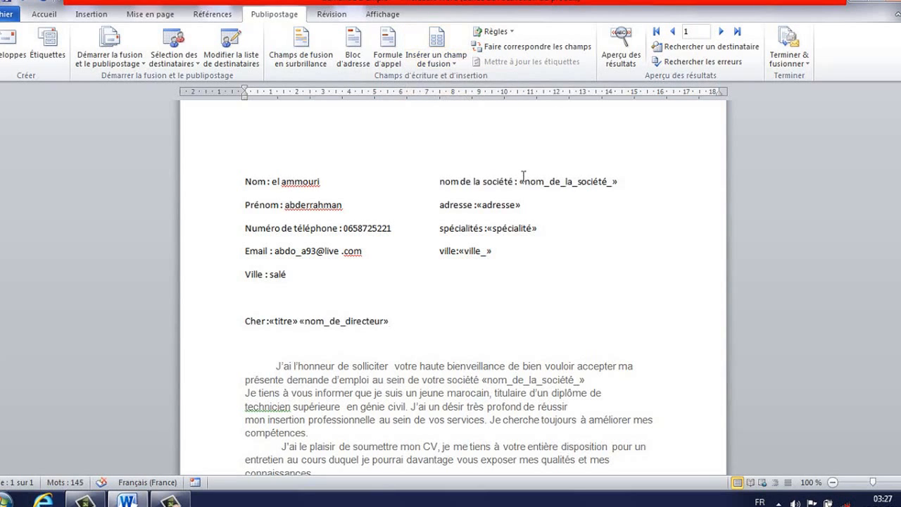
scroll(523, 176, "up", 2)
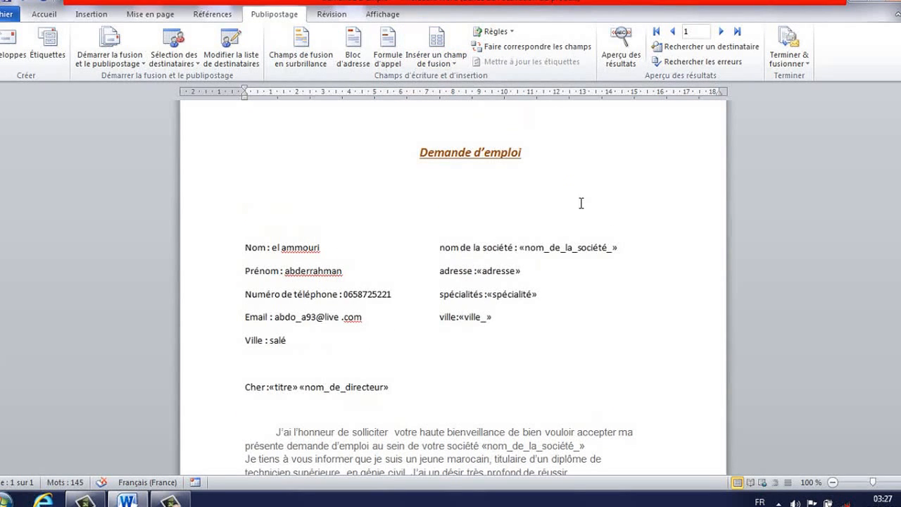